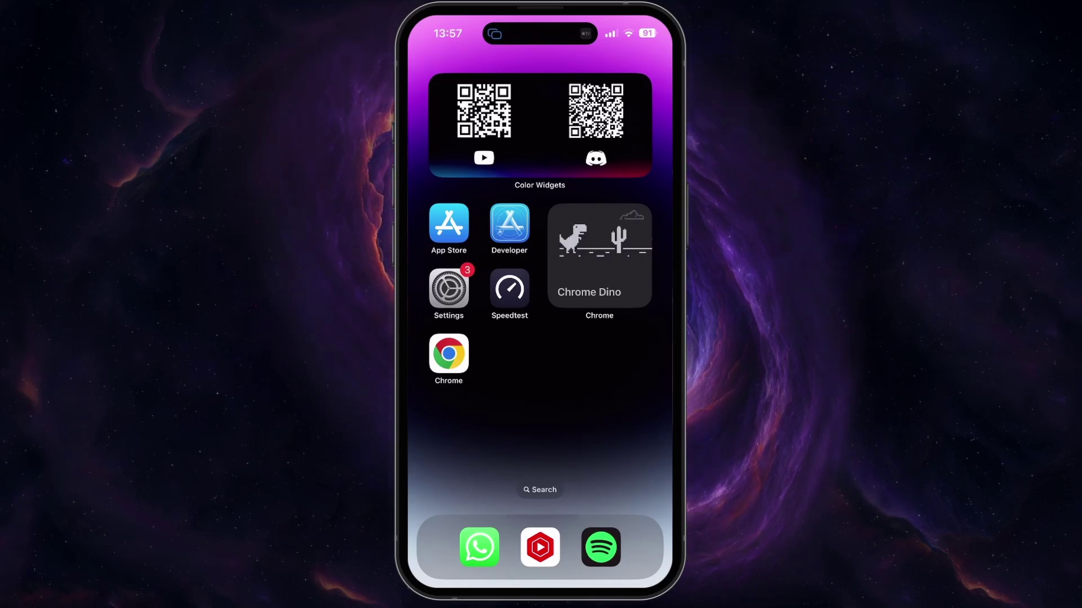
Check Background App Refresh is set to Wi-Fi & Mobile Data with every app toggle on.
left_click(448, 290)
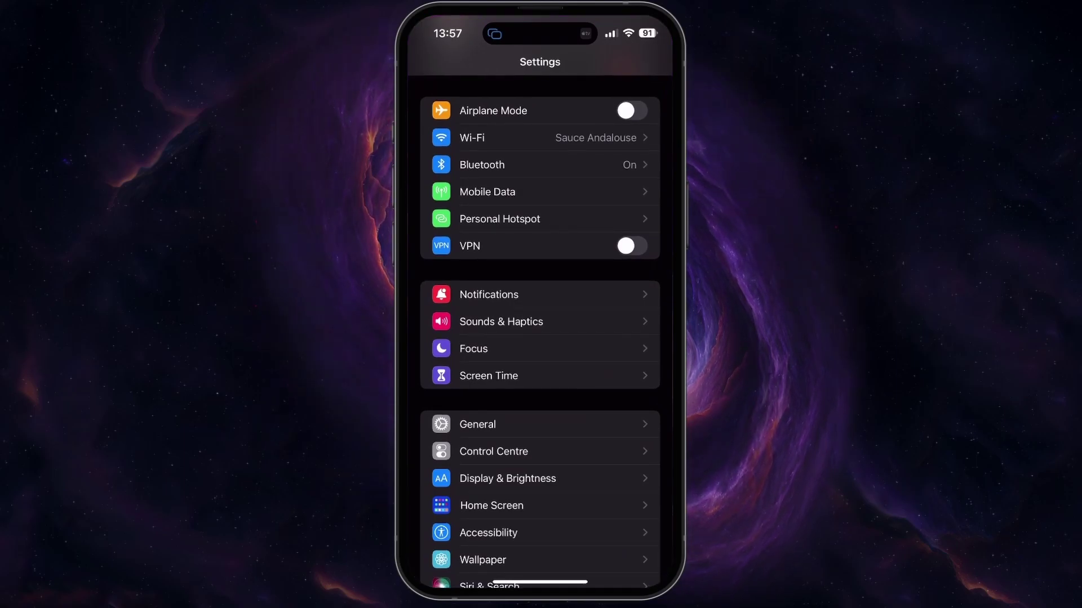
scroll(540, 338, "down", 5)
left_click(478, 228)
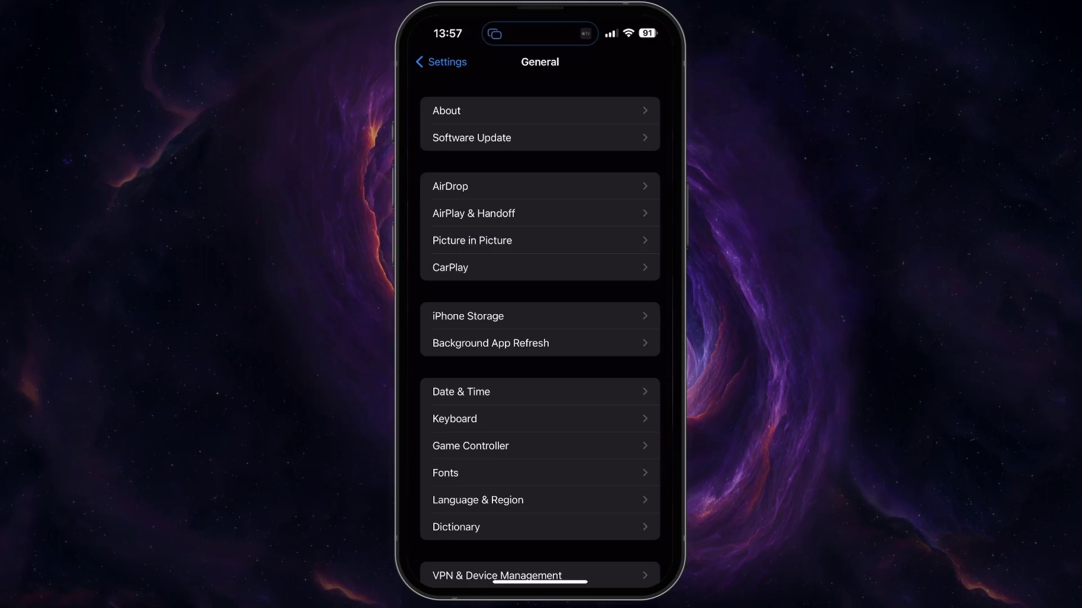
left_click(490, 344)
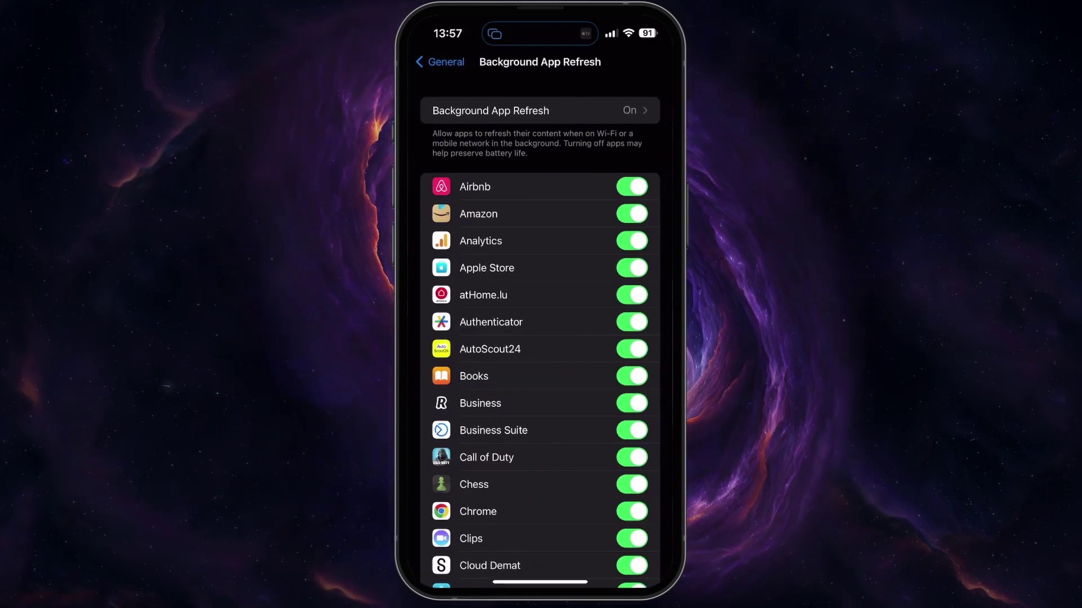
left_click(539, 110)
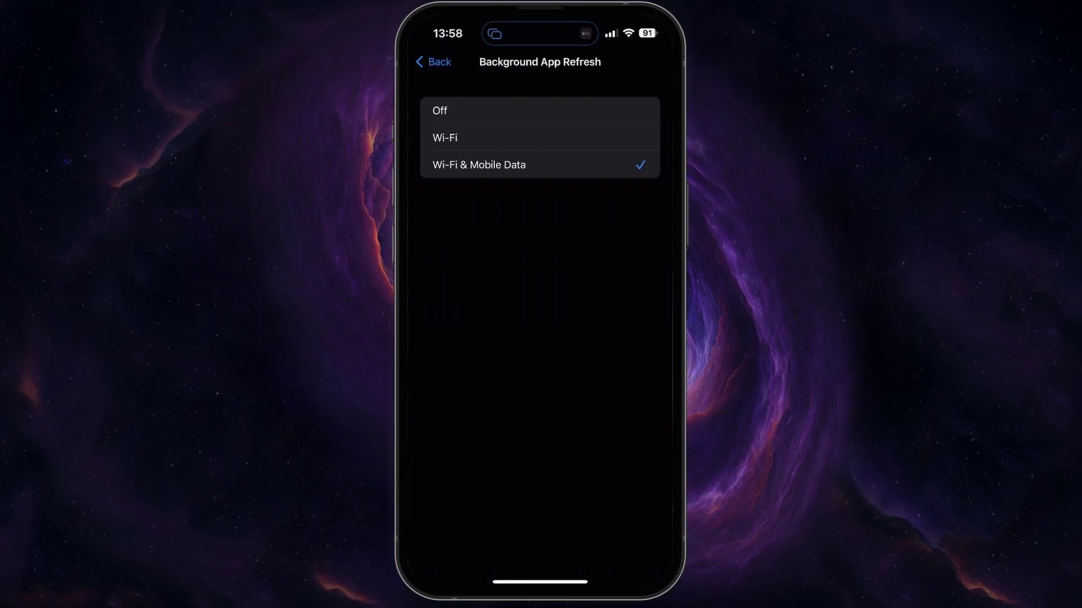
left_click(433, 61)
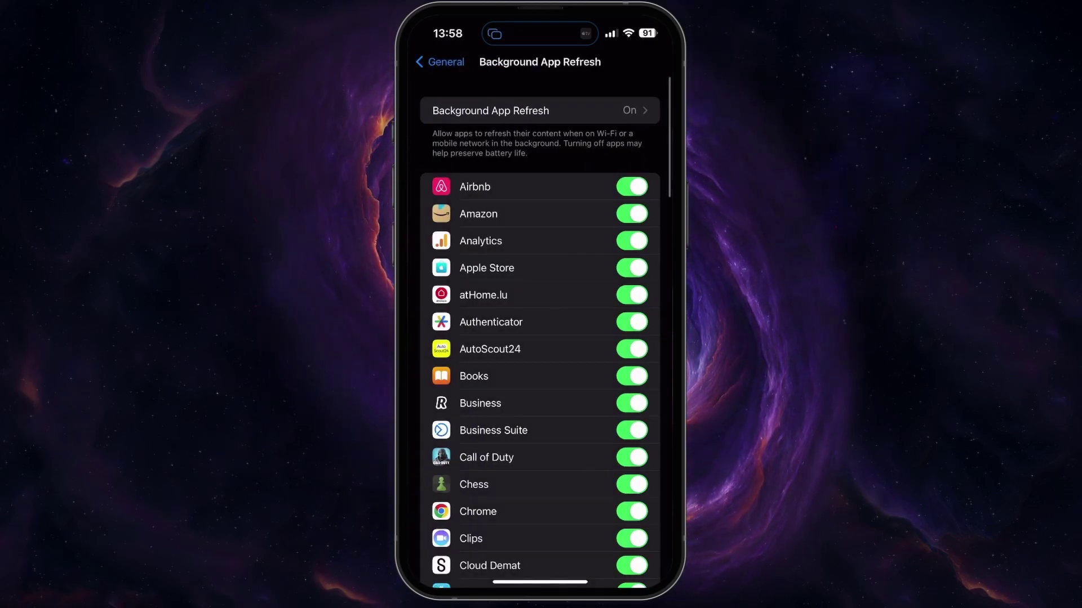
scroll(541, 338, "down", 1)
scroll(541, 339, "down", 3)
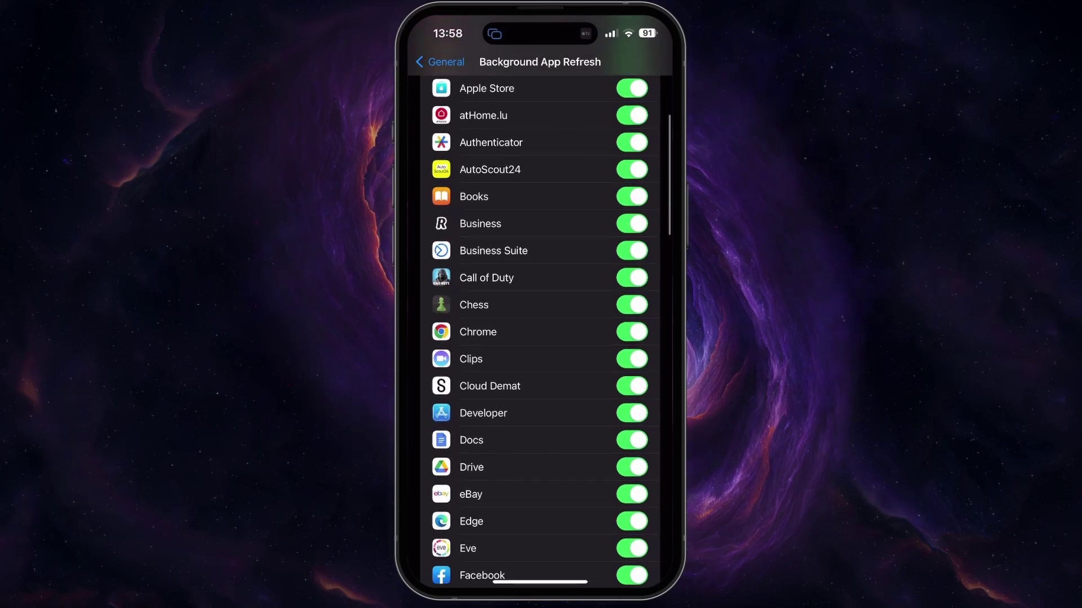
scroll(541, 338, "up", 5)
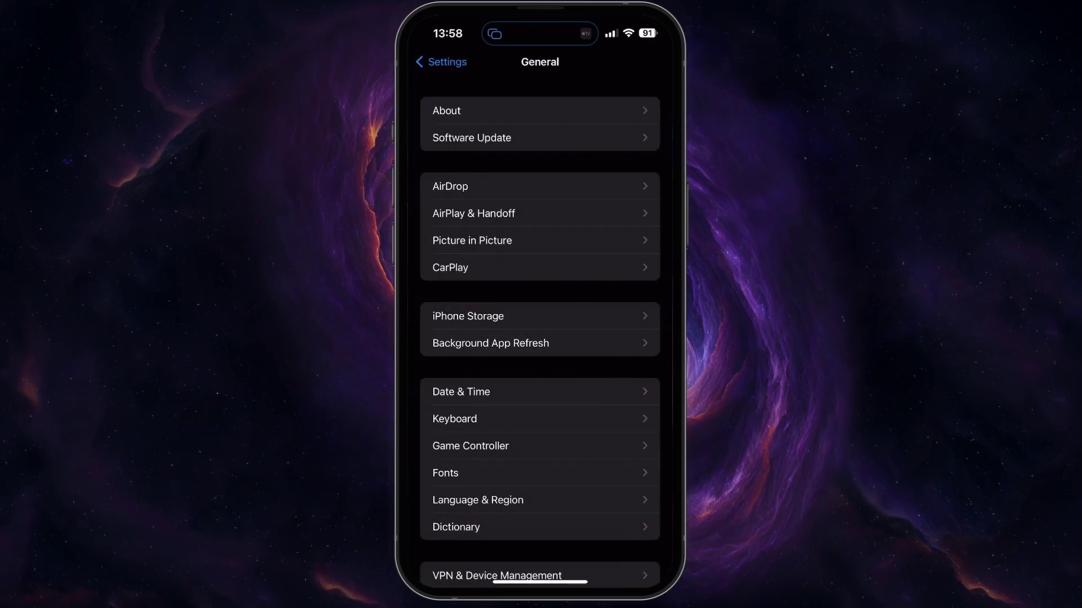
scroll(540, 338, "down", 4)
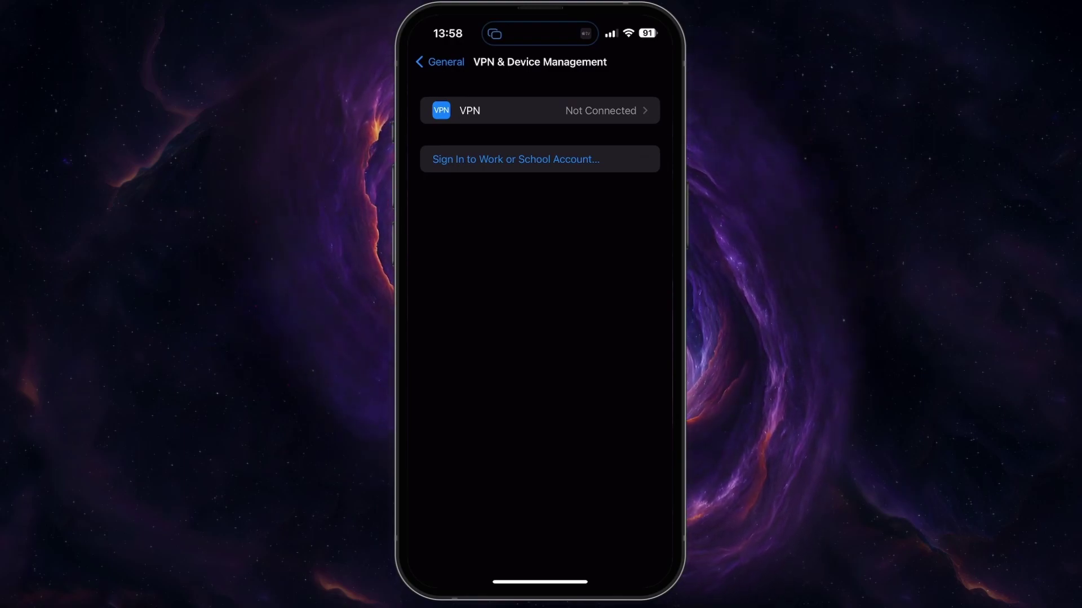
Back out of VPN & Device Management, close Settings and launch Speedtest.
left_click(439, 61)
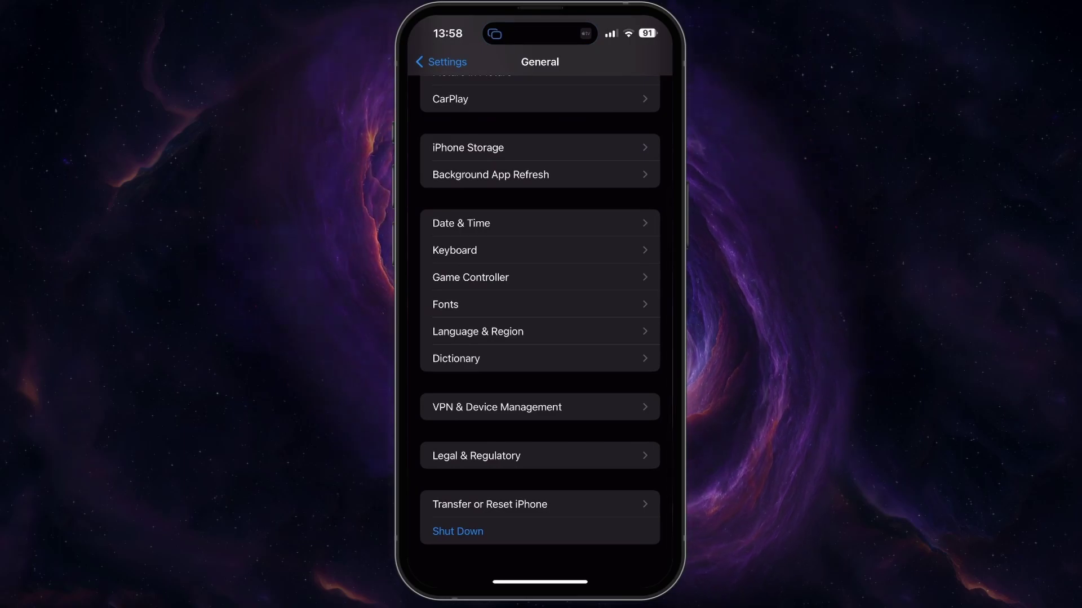
left_click(440, 62)
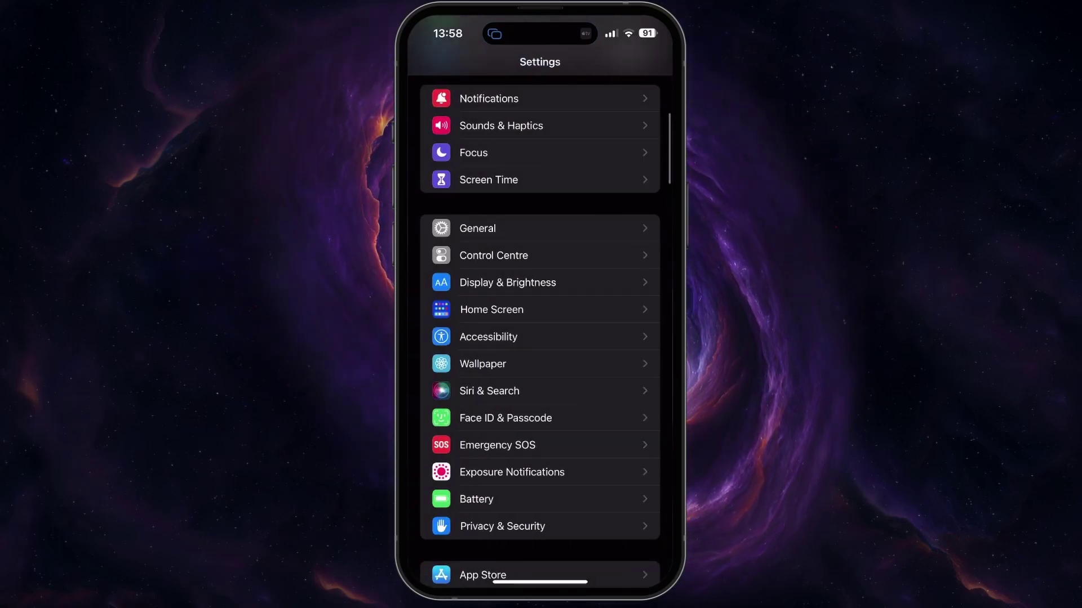
left_click_drag(539, 582, 540, 380)
left_click(510, 289)
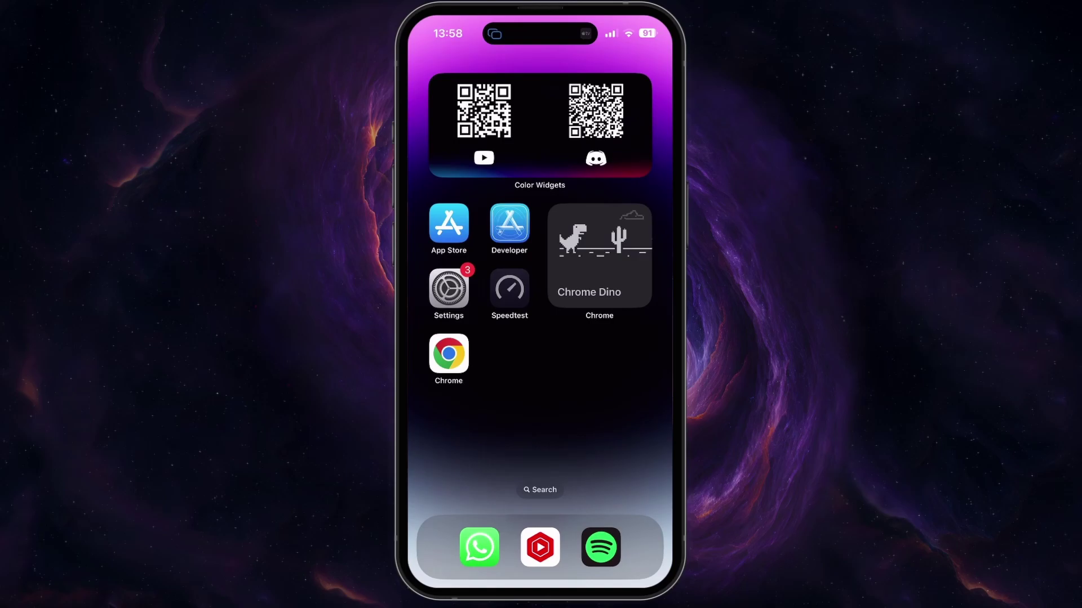
Run a speed test (93.7 Mbps down, 51.5 Mbps up), then leave Speedtest for the home screen.
left_click(539, 234)
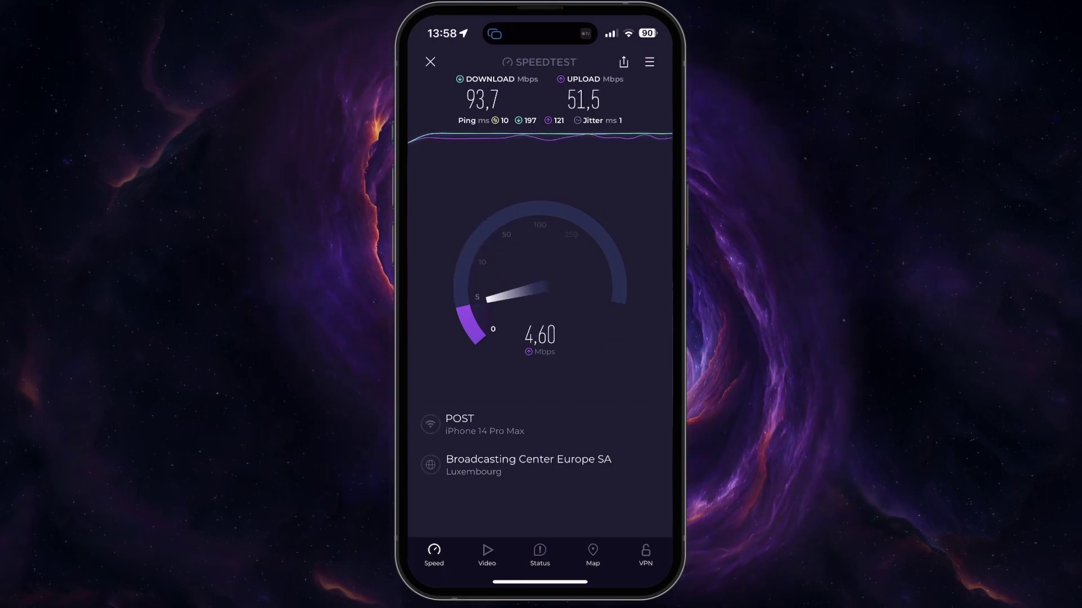
left_click_drag(541, 581, 540, 355)
left_click_drag(540, 582, 540, 355)
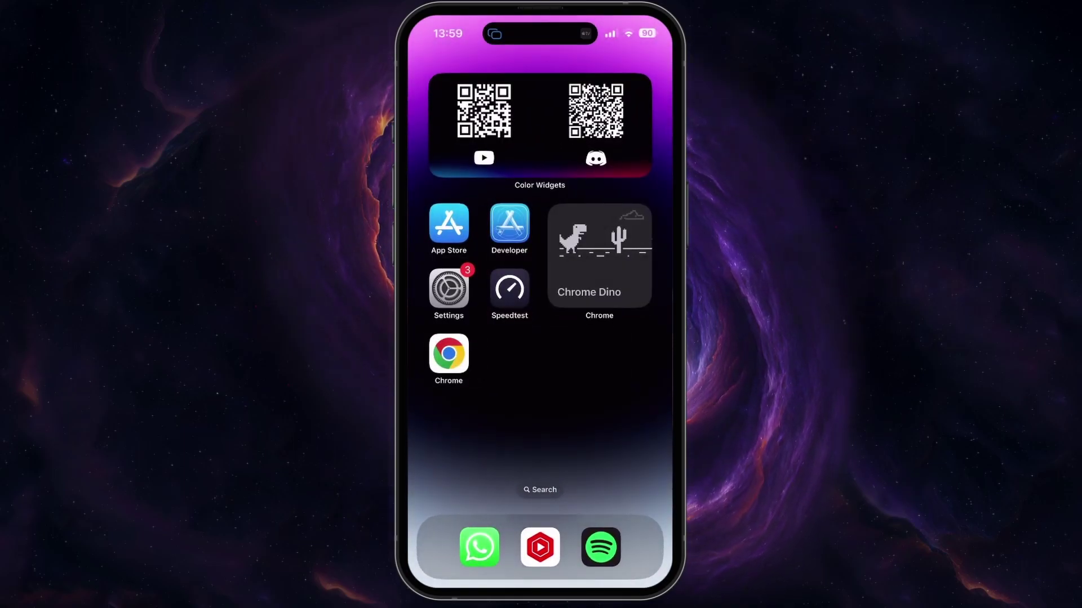
left_click(449, 288)
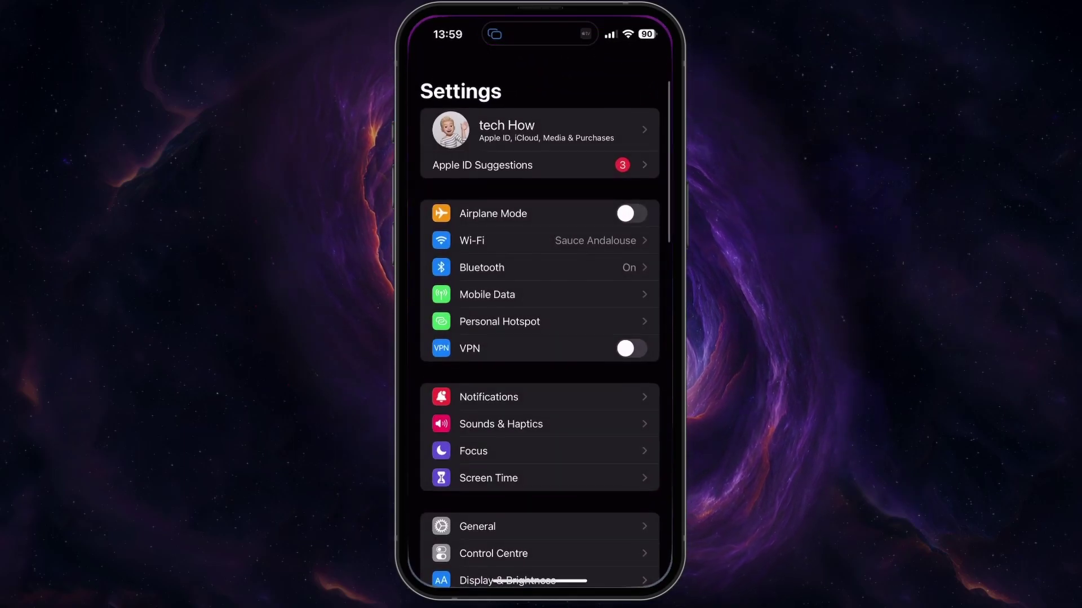
scroll(539, 338, "down", 5)
left_click(507, 512)
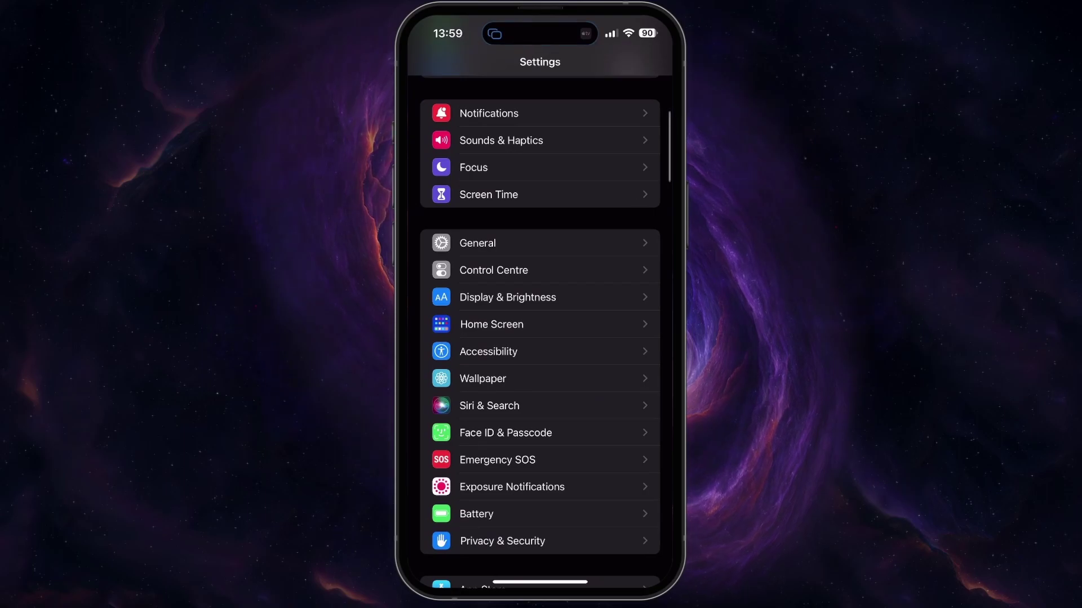
scroll(540, 338, "up", 5)
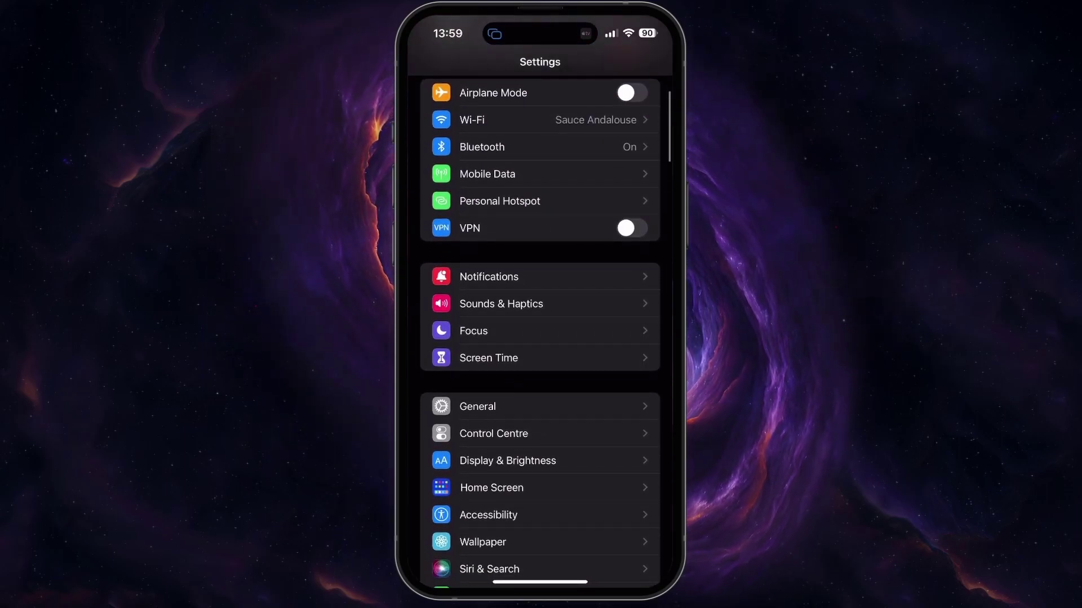
In Notifications, switch the display style to Count and back to Stack.
left_click(488, 276)
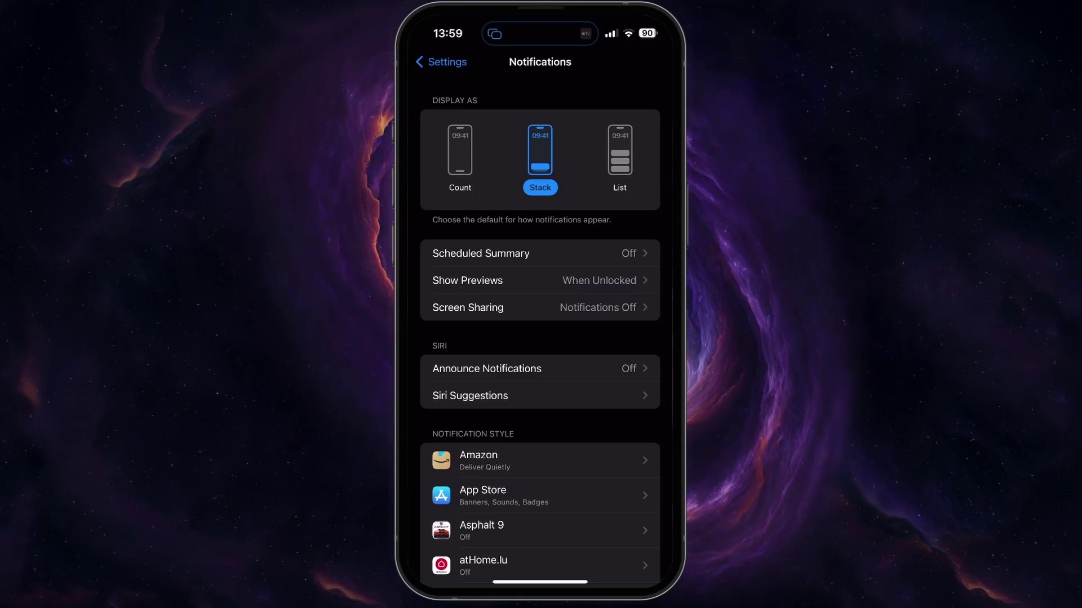
left_click(459, 156)
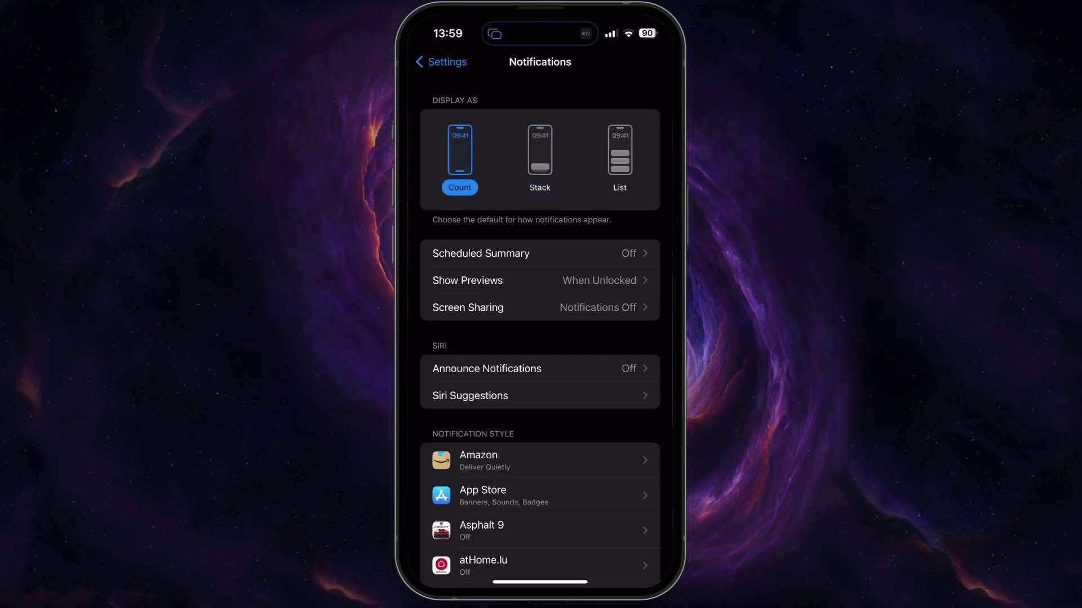
left_click(539, 157)
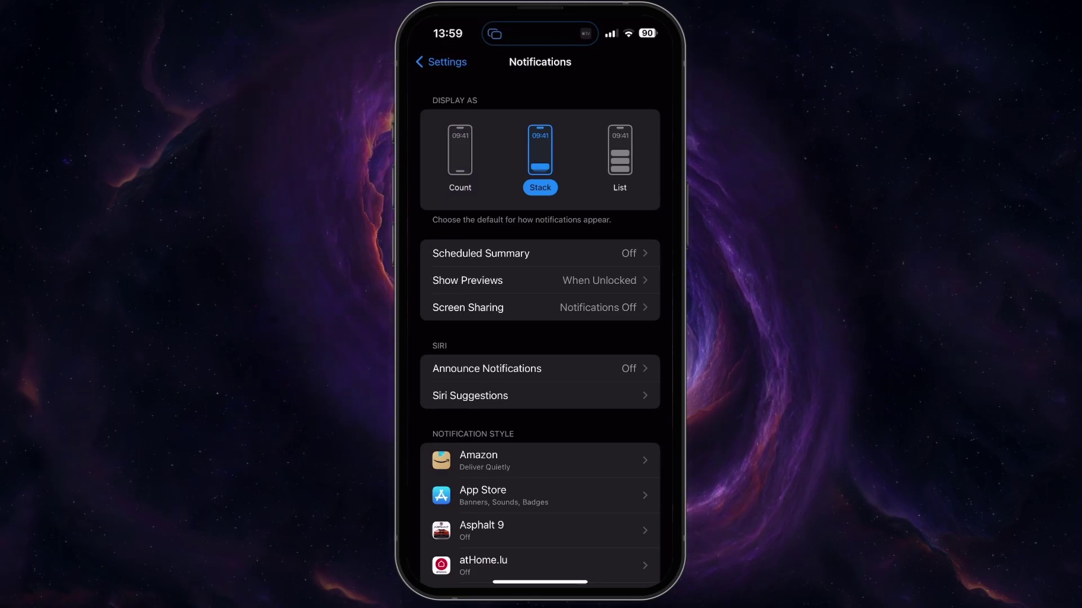
scroll(541, 327, "down", 3)
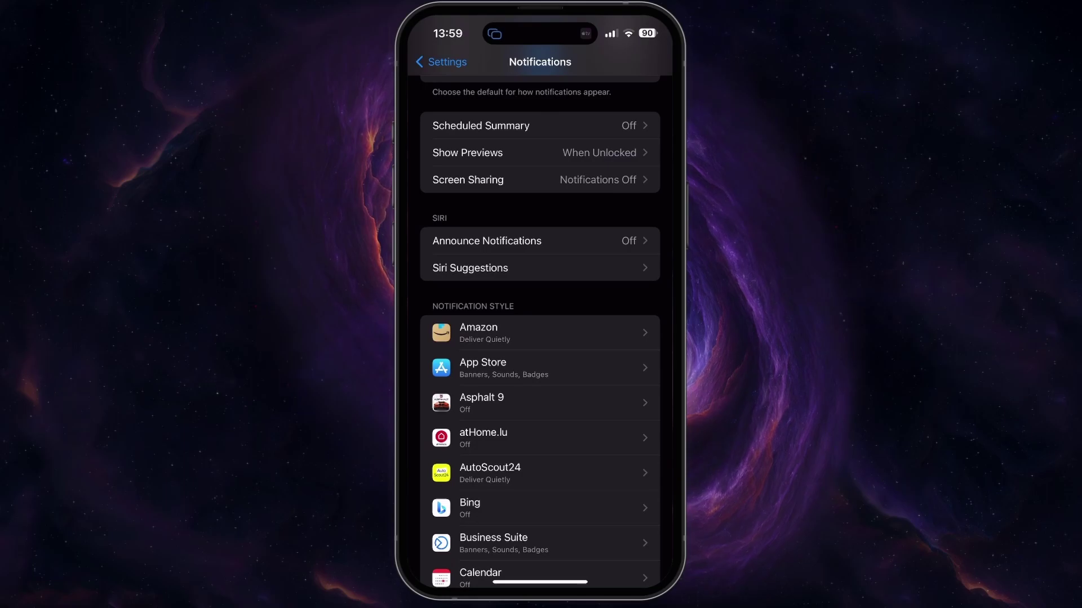
scroll(540, 338, "down", 5)
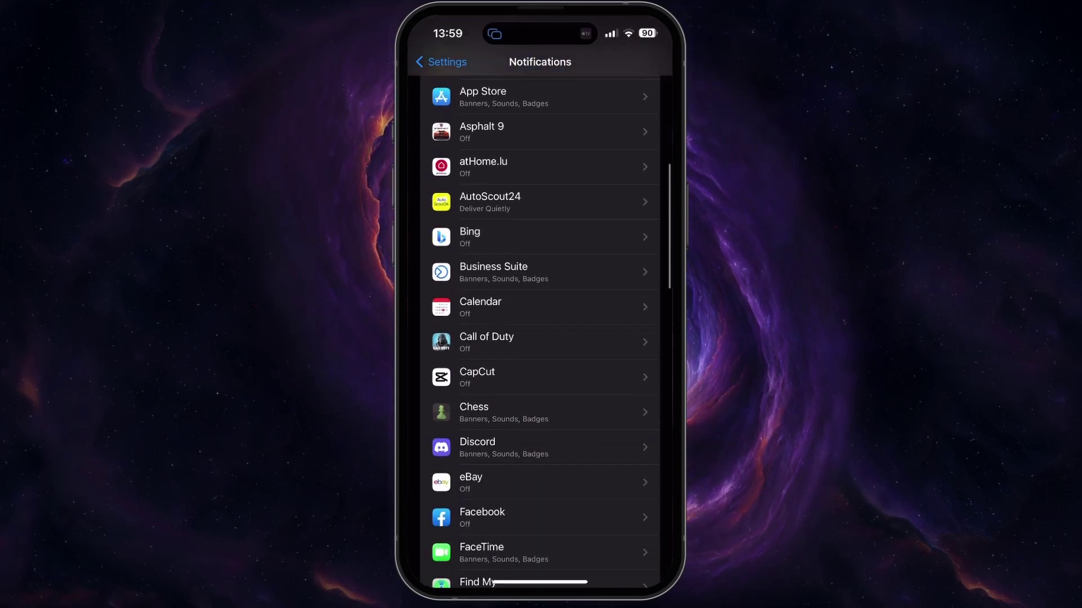
Turn Discord's Banner and Notification Centre alerts off and back on.
left_click(540, 200)
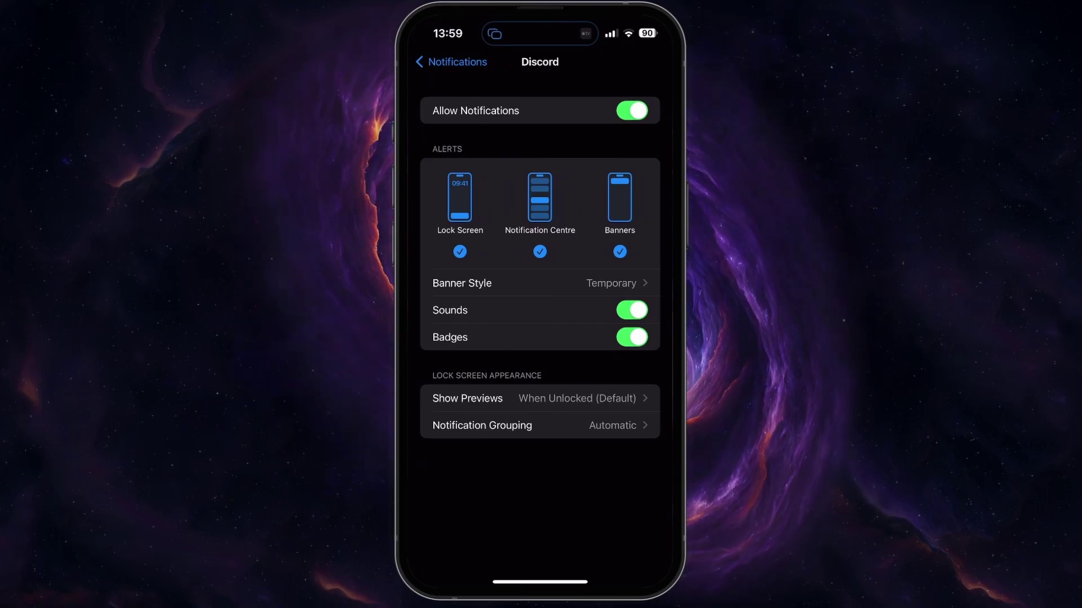
left_click(632, 111)
left_click(619, 252)
left_click(539, 251)
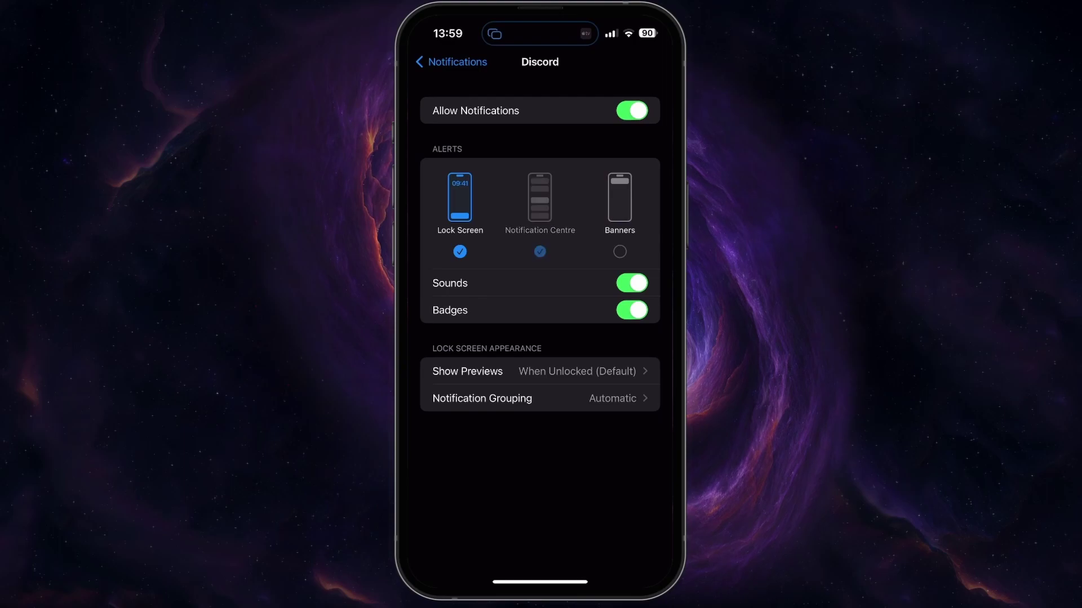
left_click(620, 251)
left_click(540, 251)
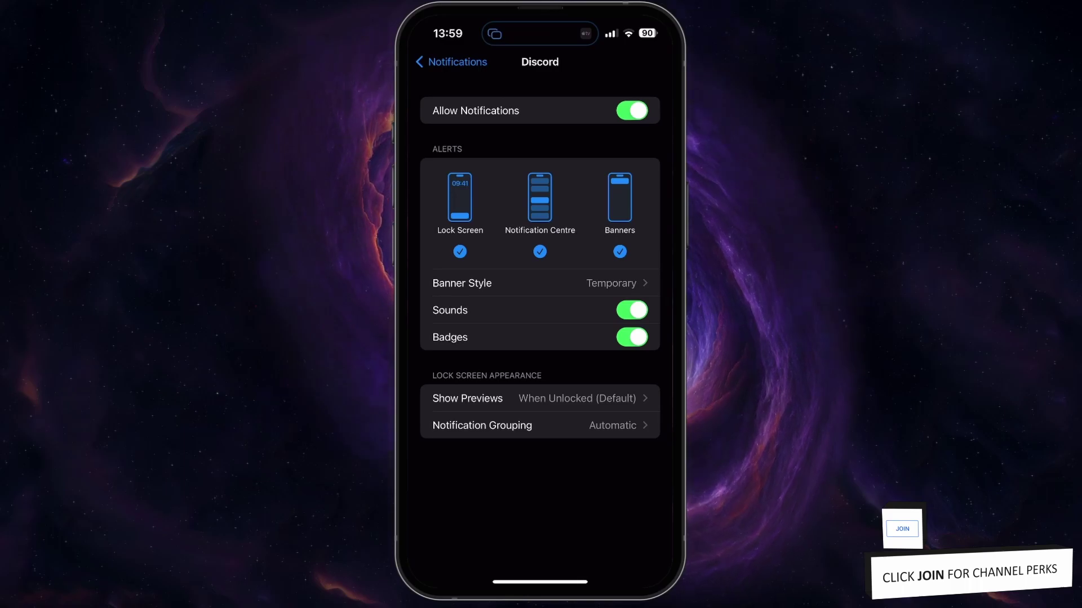
Return to the Settings root, then toggle Do Not Disturb on and off in Control Centre's Focus menu.
left_click(451, 62)
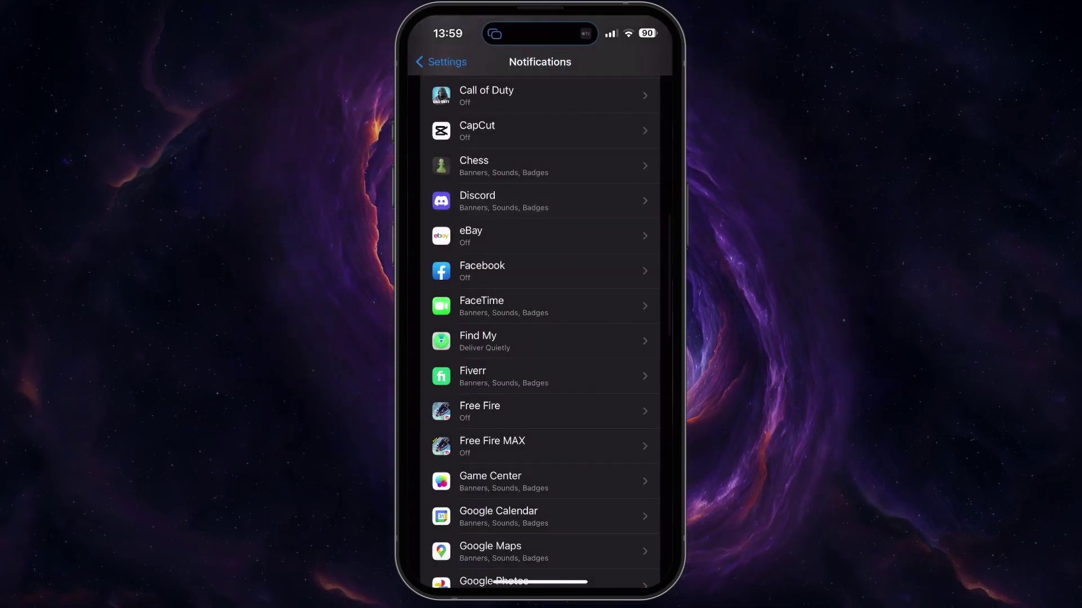
left_click(441, 62)
scroll(540, 338, "up", 3)
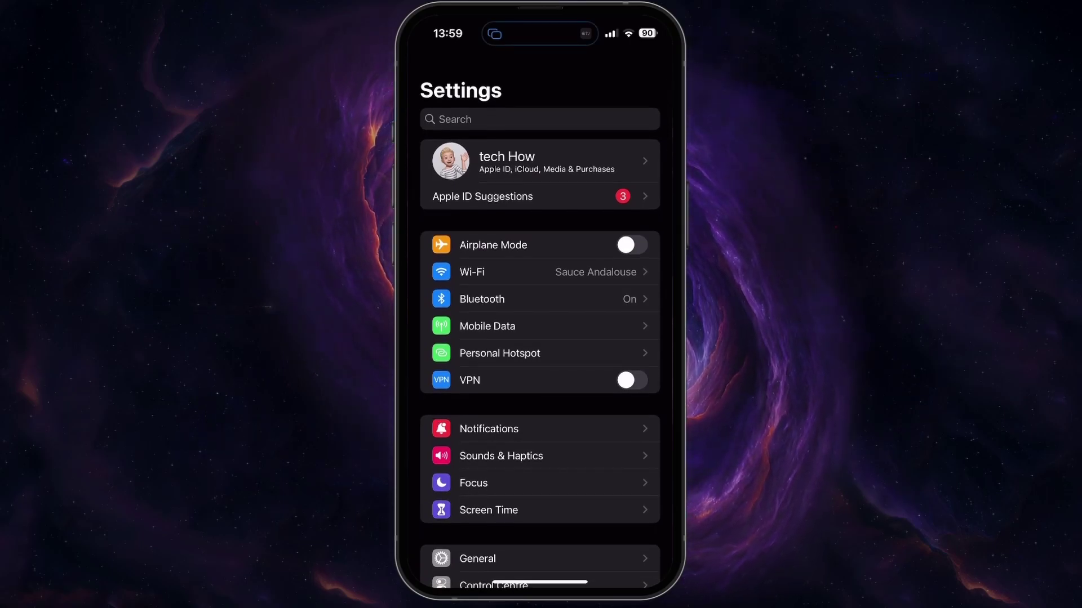
left_click_drag(629, 26, 629, 295)
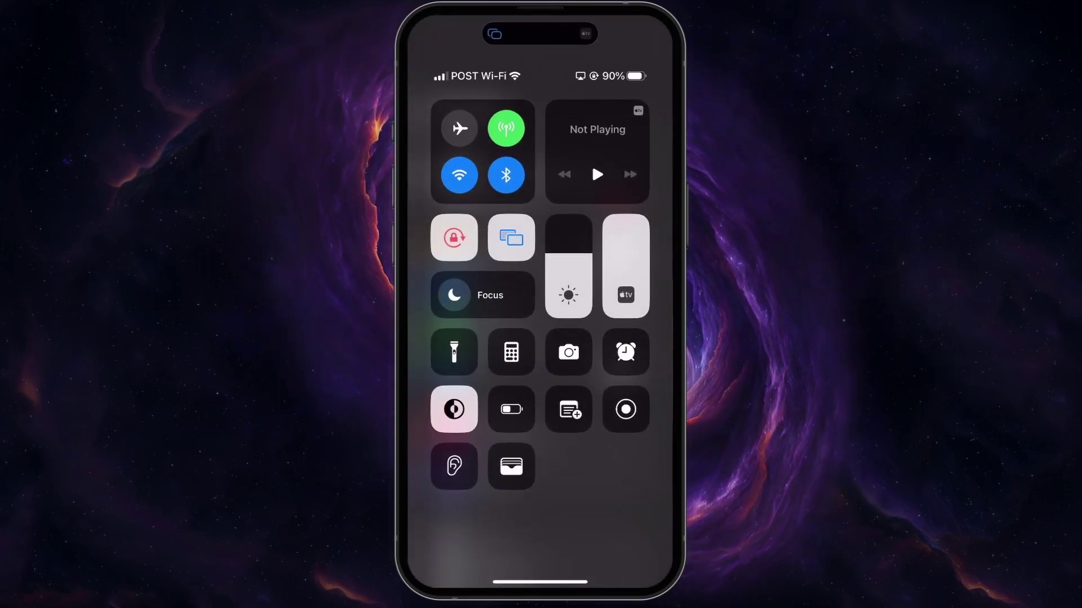
left_click(481, 295)
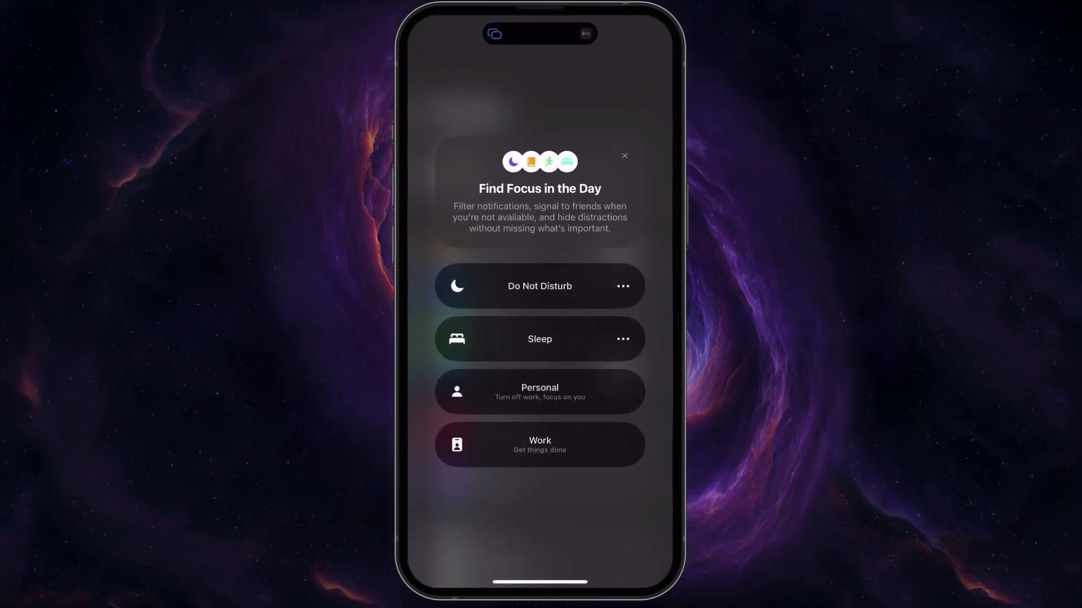
left_click(540, 286)
left_click(540, 286)
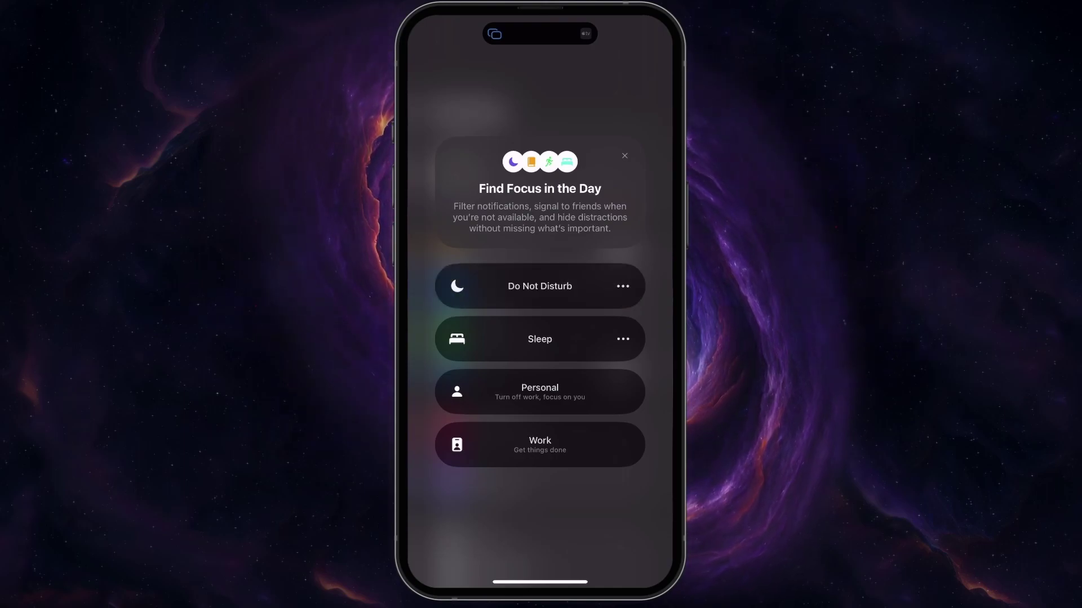
left_click(540, 524)
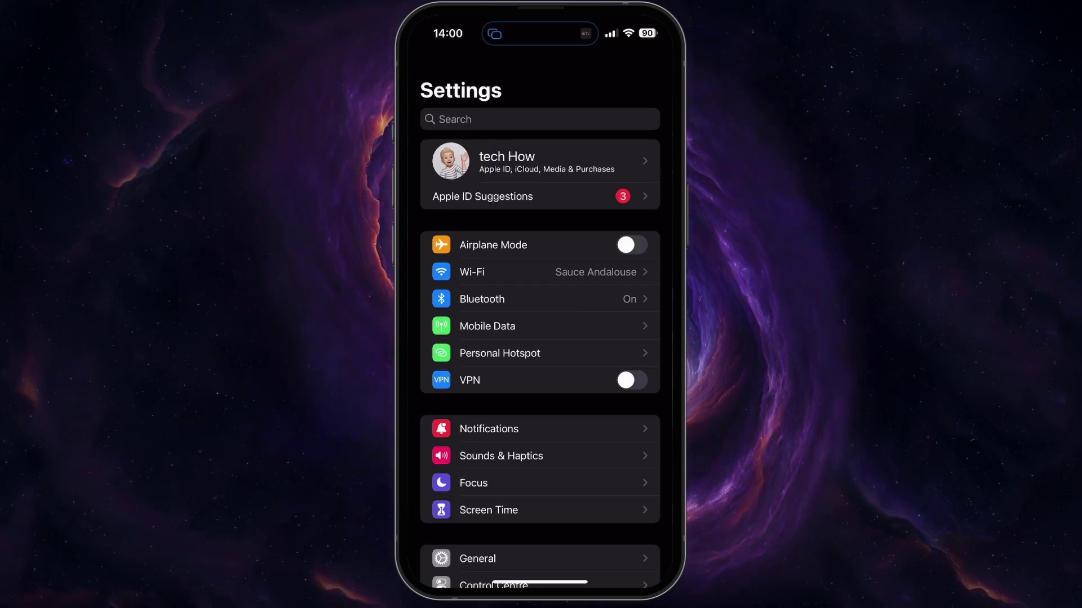
left_click(473, 482)
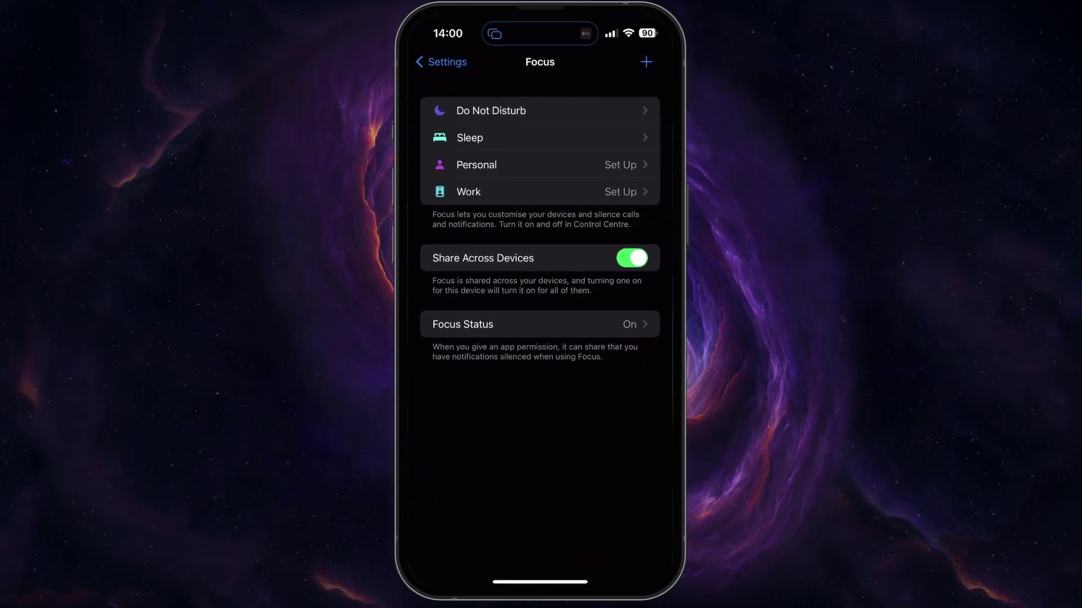
left_click(490, 111)
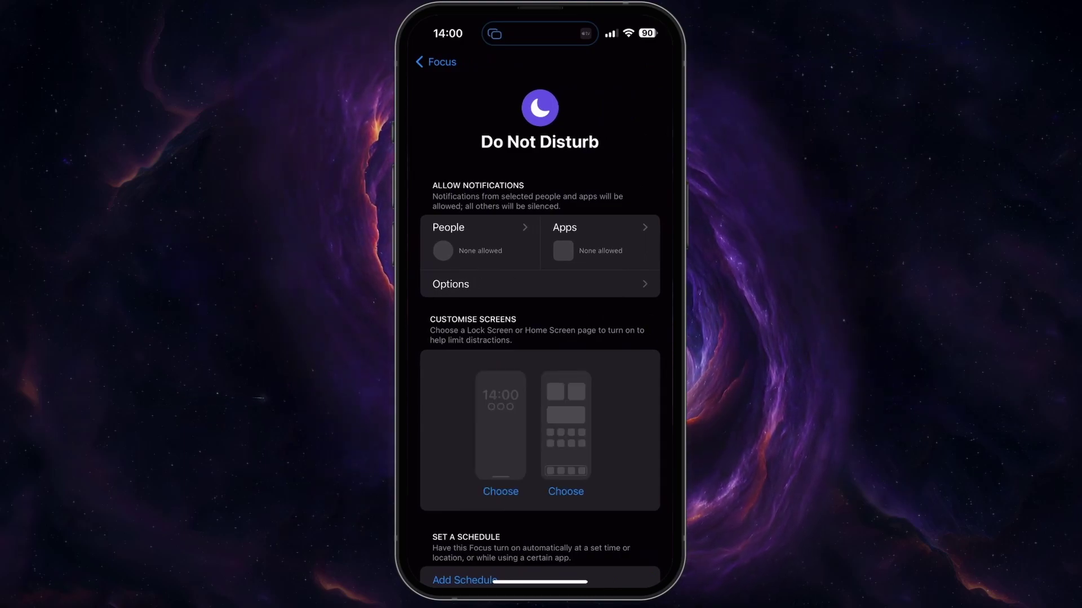
left_click(564, 227)
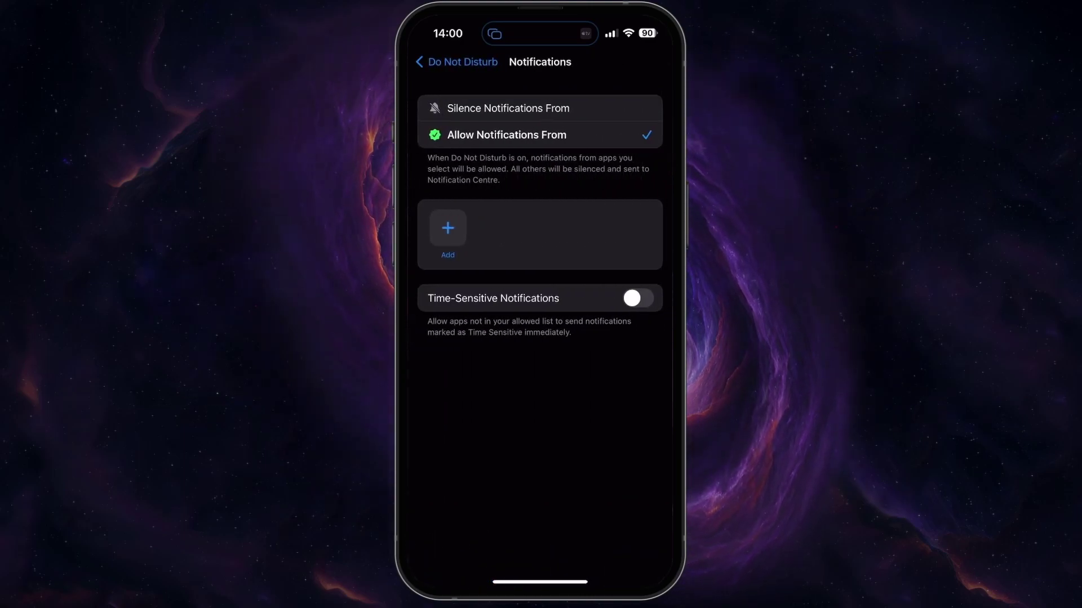
left_click(448, 229)
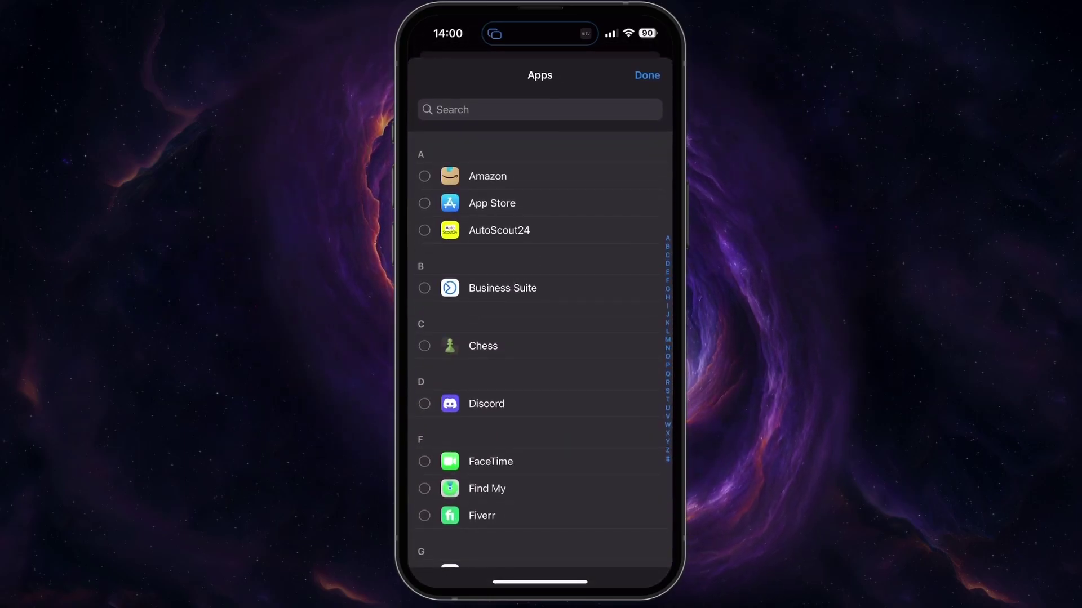
left_click(647, 74)
left_click(423, 62)
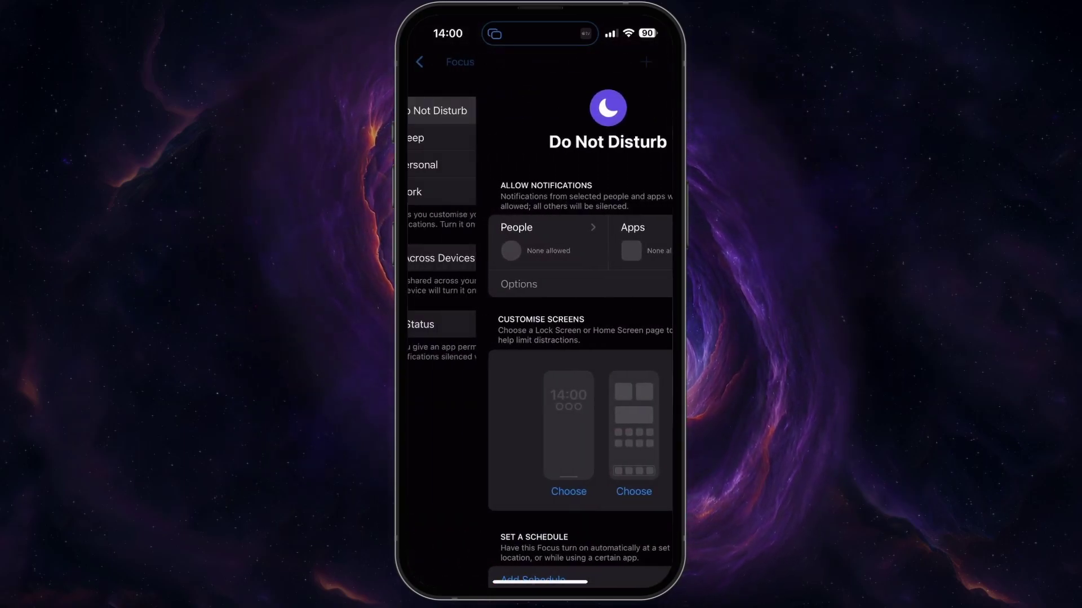
left_click(427, 62)
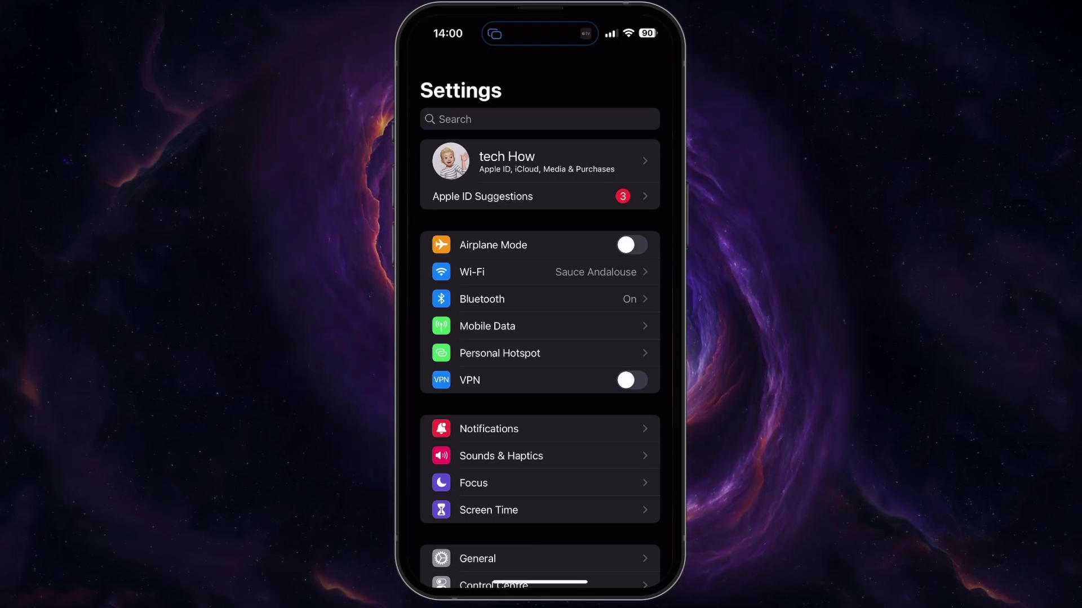
Confirm Screen Time's Communication Limits allow Everyone, then view App Limits.
left_click(489, 510)
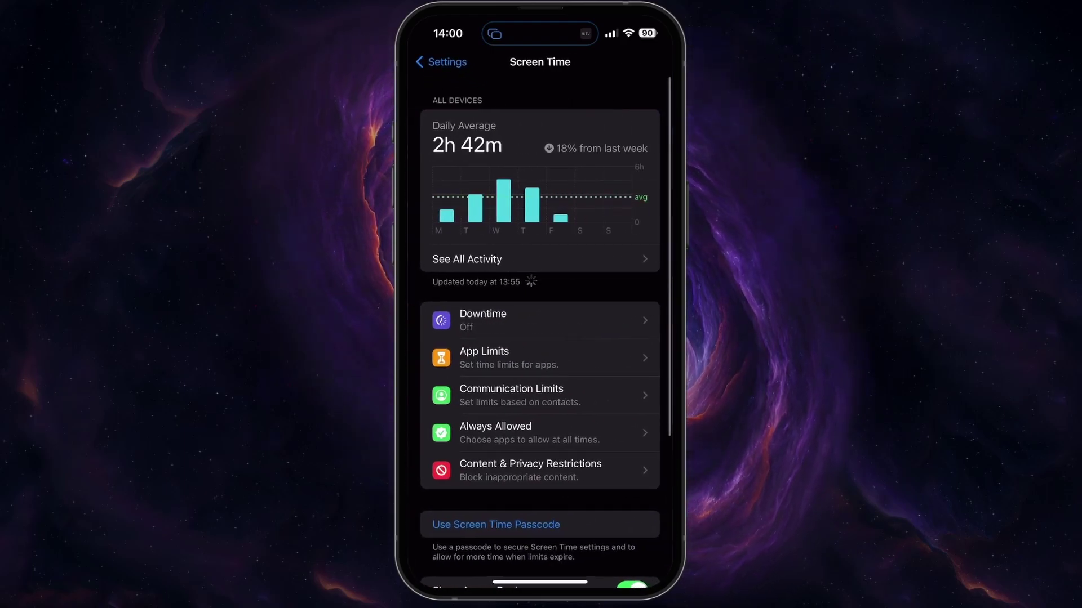
left_click(511, 395)
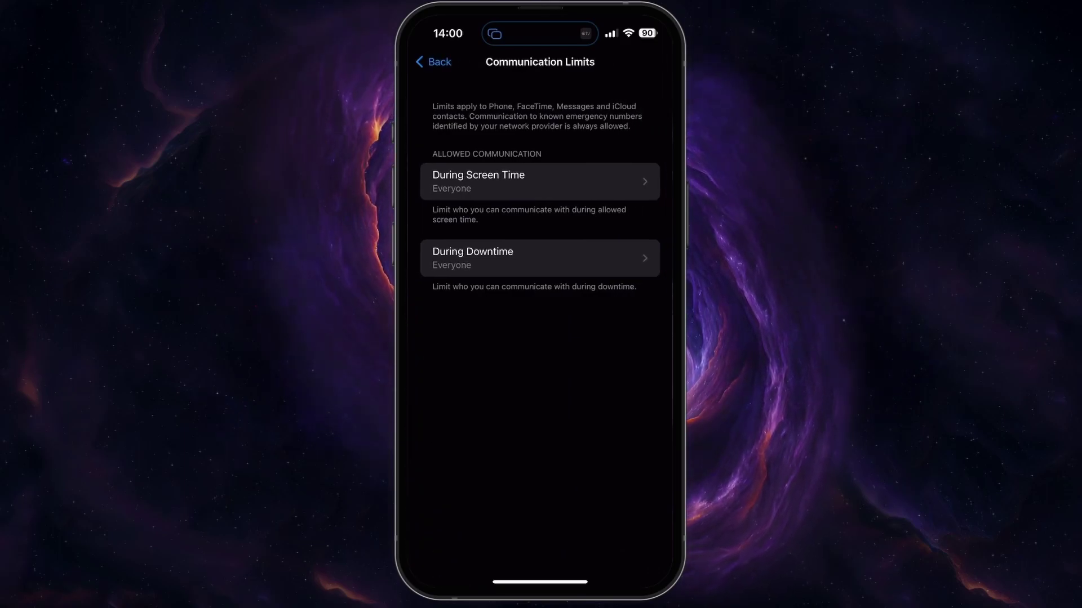
left_click(433, 62)
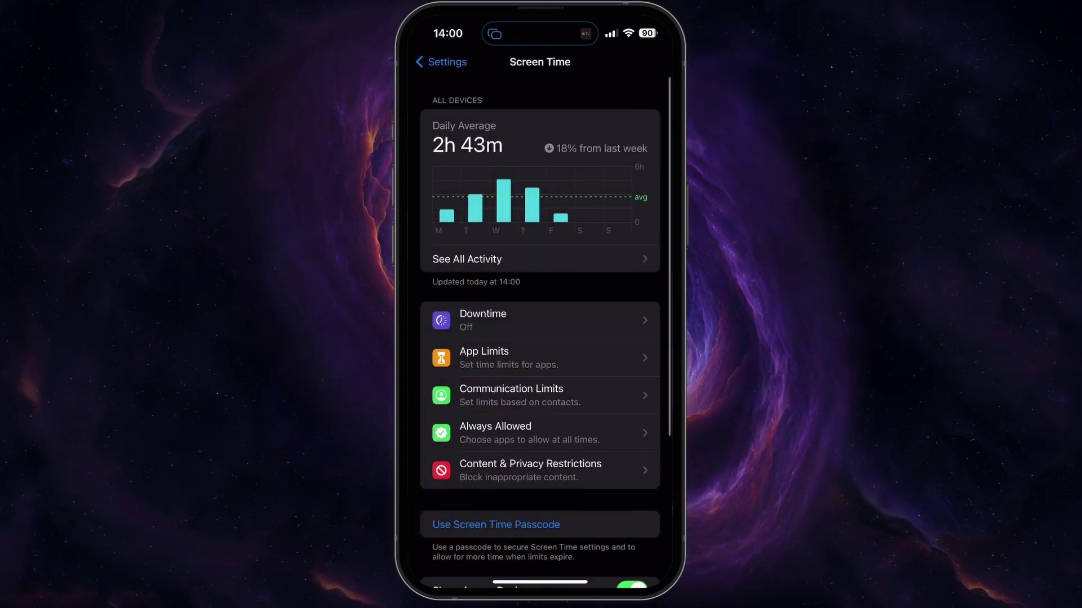
left_click(507, 357)
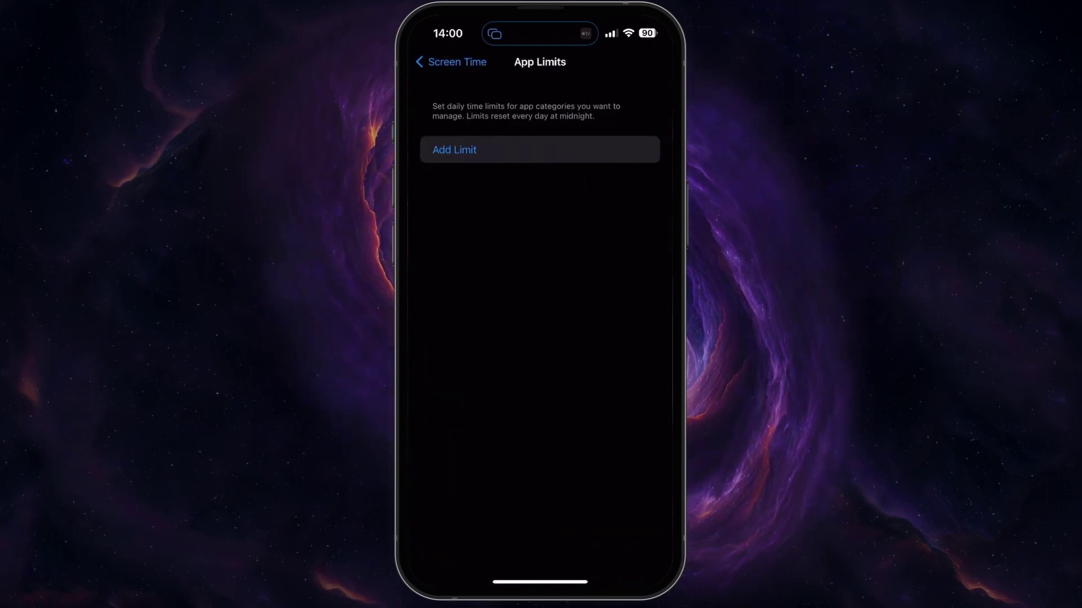
Leave App Limits and swipe Settings closed to the Home Screen.
left_click(451, 62)
left_click_drag(541, 581, 540, 338)
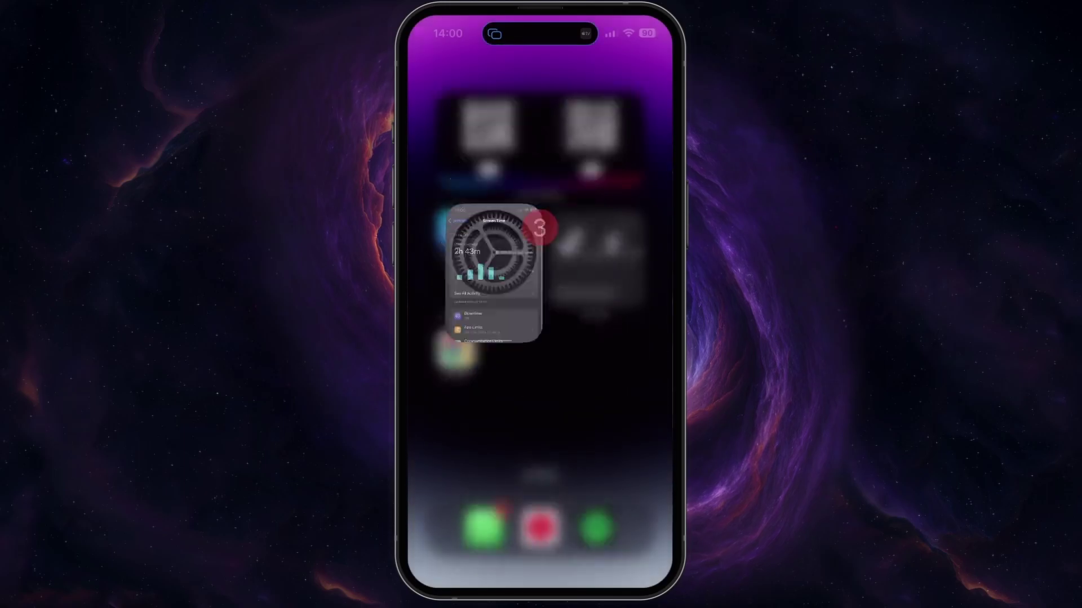